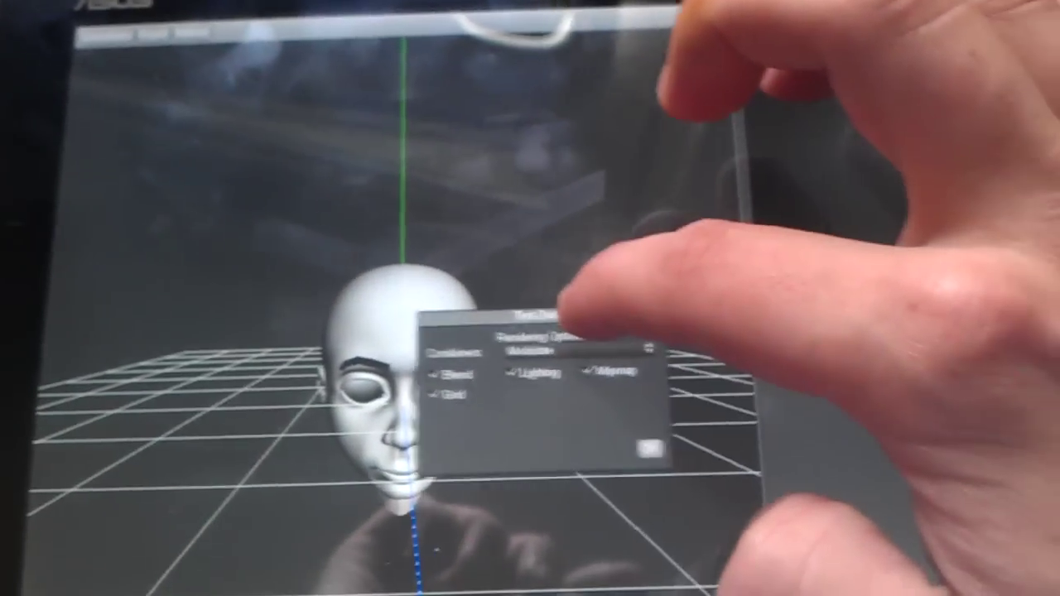
Move the Test Dialog up above the head model and uncheck its Mipmap option.
drag(539, 315, 539, 147)
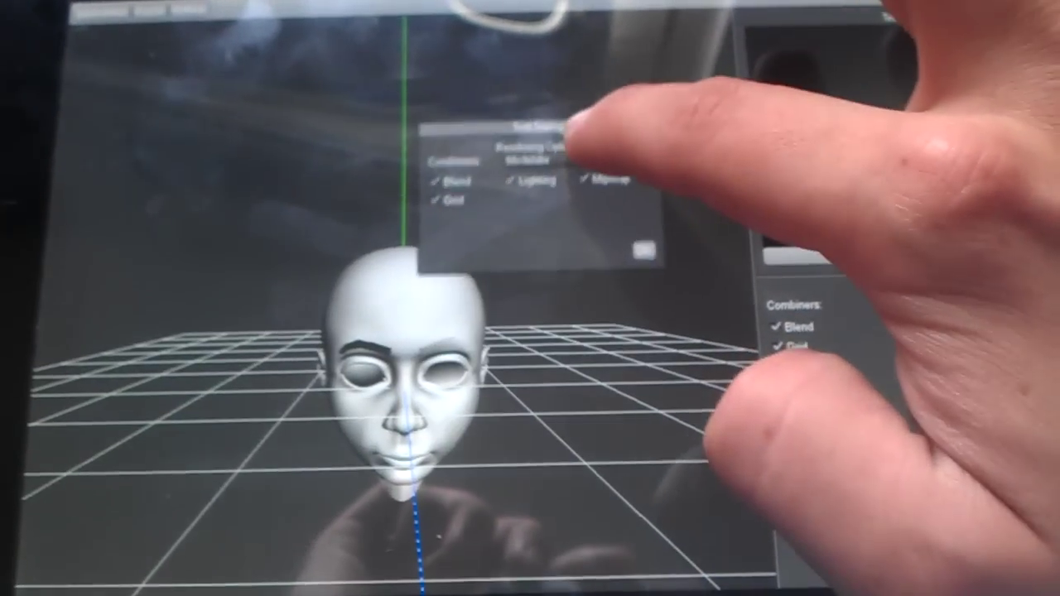
click(582, 199)
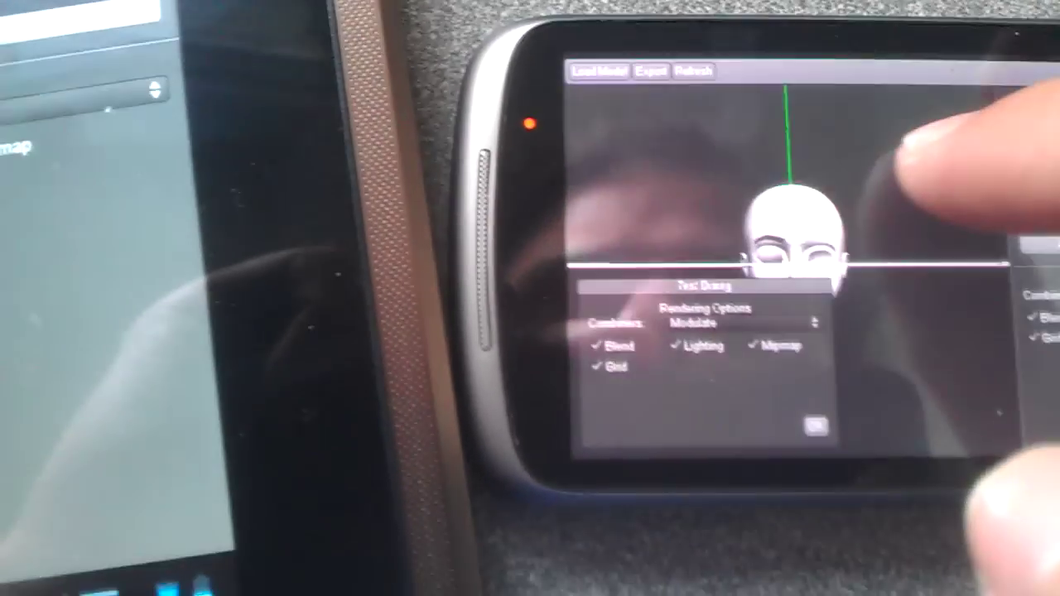
Orbit the head model on the phone from a side view to a front view with the grid showing.
mouse_move(907, 145)
mouse_down()
mouse_move(666, 286)
mouse_move(651, 225)
mouse_move(627, 237)
mouse_move(638, 237)
mouse_up()
drag(510, 377, 533, 389)
mouse_move(579, 415)
mouse_down()
mouse_move(532, 331)
mouse_move(615, 402)
mouse_move(609, 476)
mouse_up()
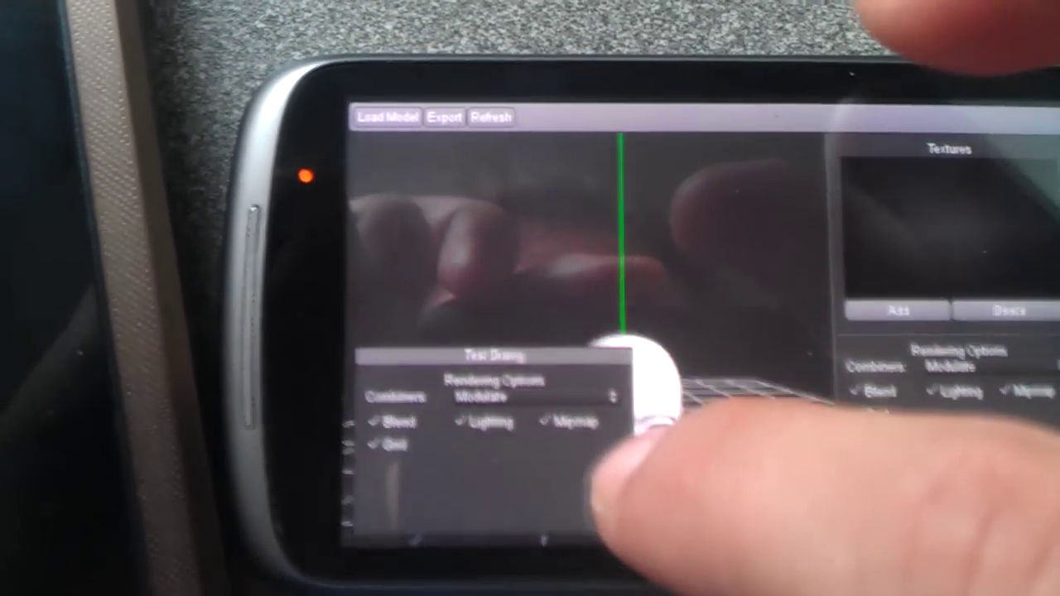
drag(655, 396, 663, 352)
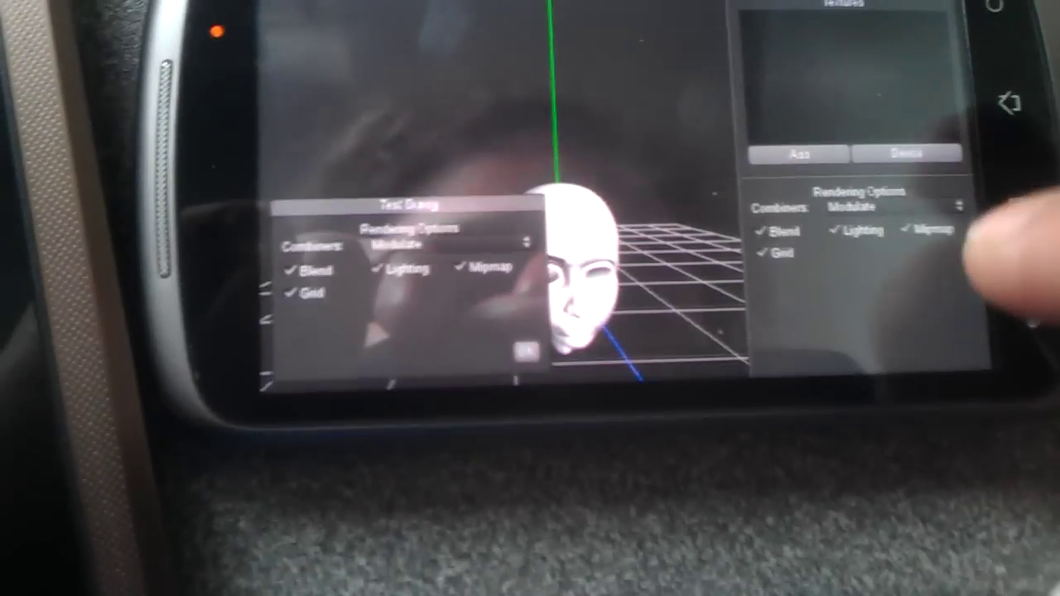
Choose Add from the Rendering Options Combiners dropdown and toggle the Blend checkbox.
click(828, 273)
click(870, 248)
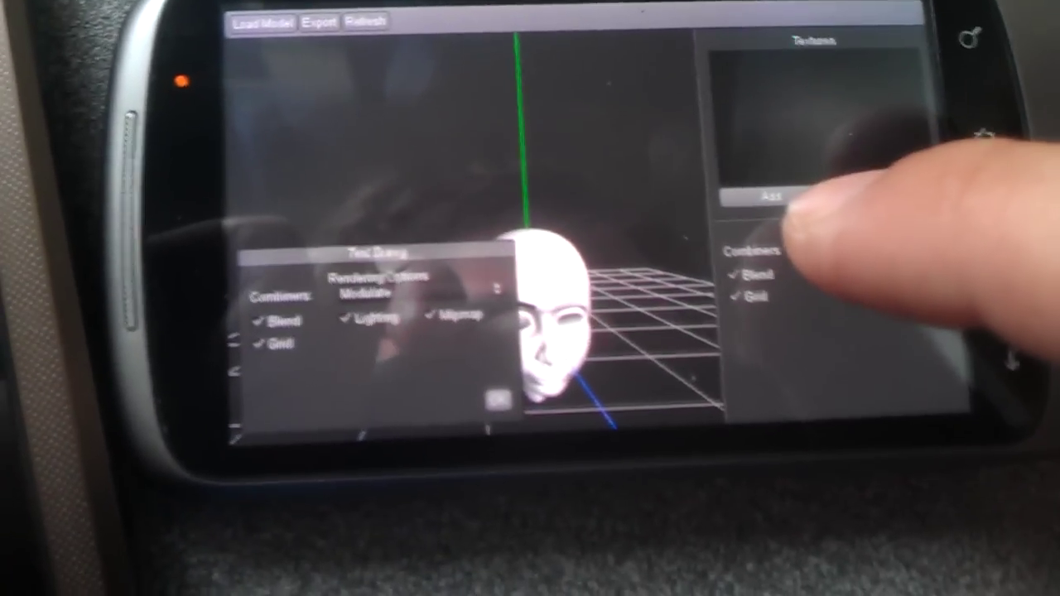
click(840, 245)
click(812, 186)
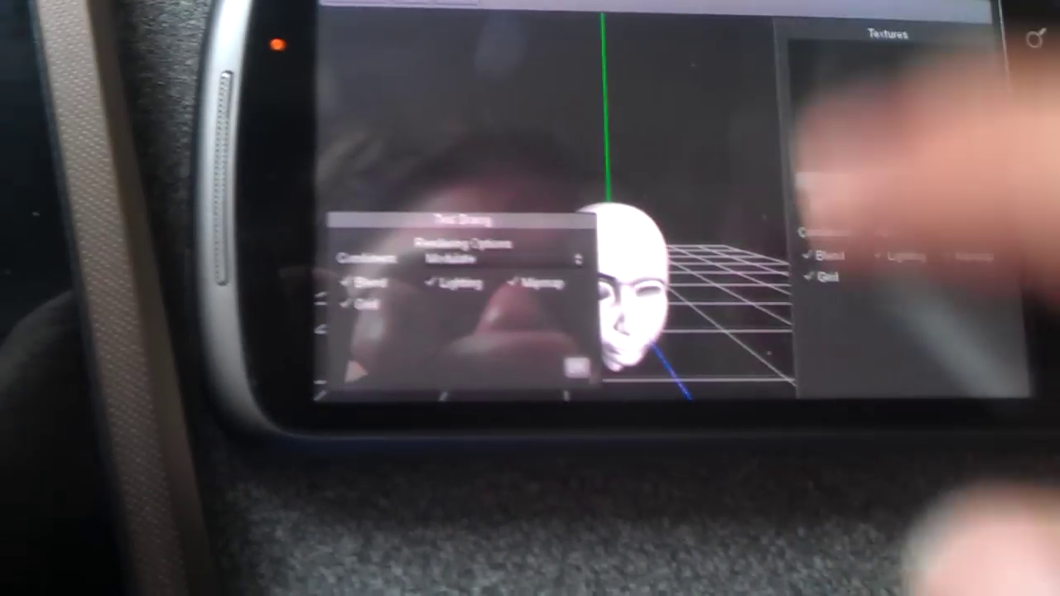
click(816, 255)
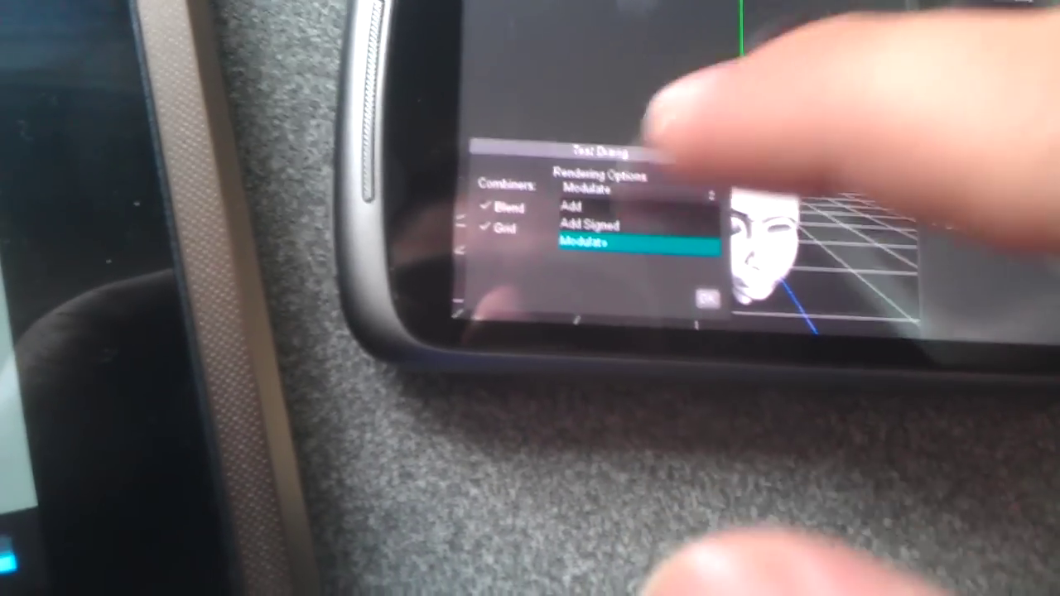
Keep Modulate as the combiner, close the Test Dialog with OK, and orbit the head to a new angle.
click(579, 253)
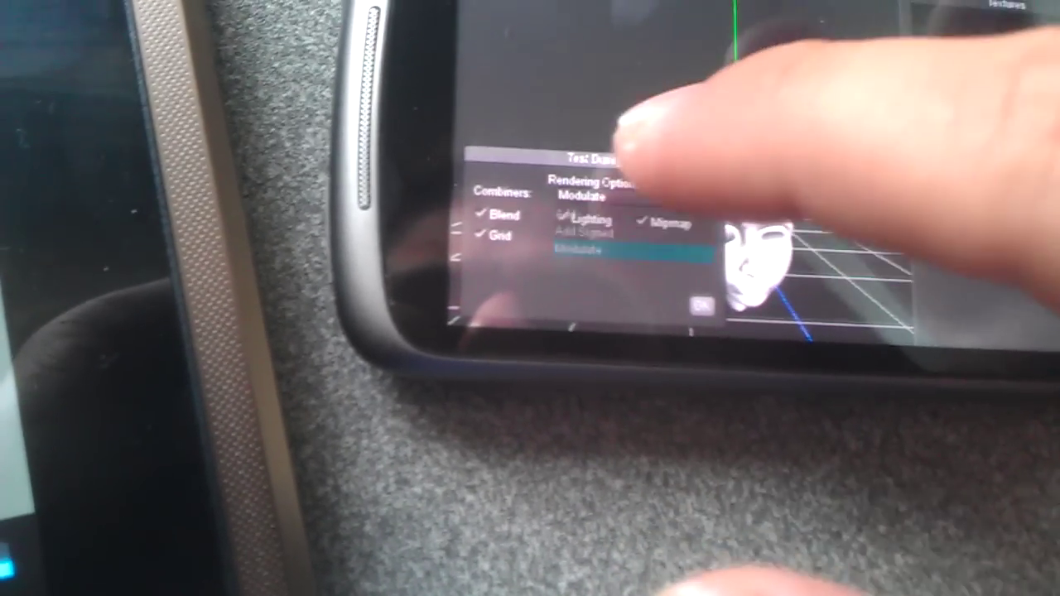
click(783, 255)
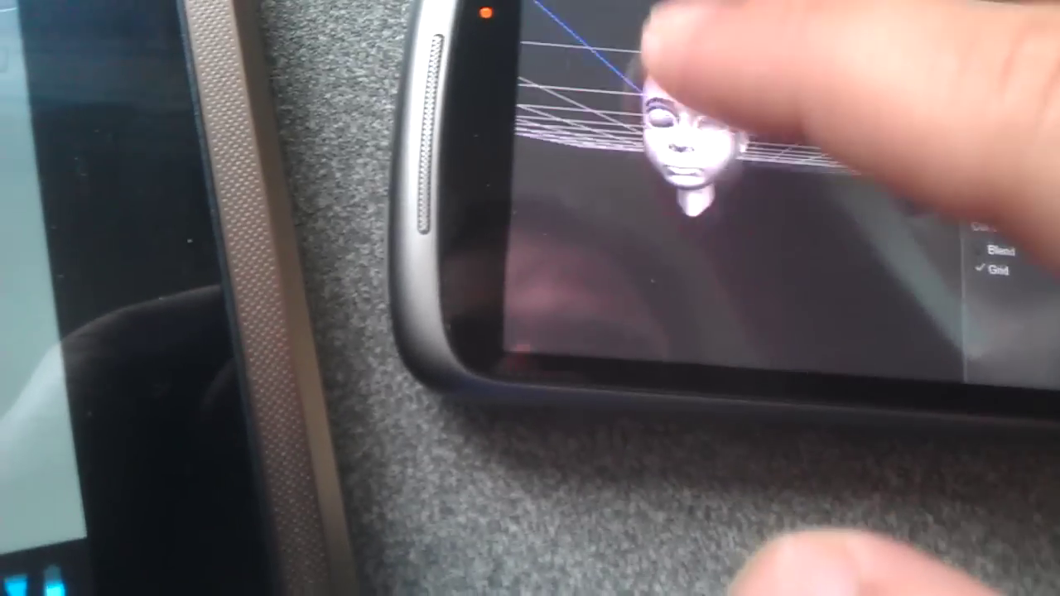
drag(655, 62, 704, 58)
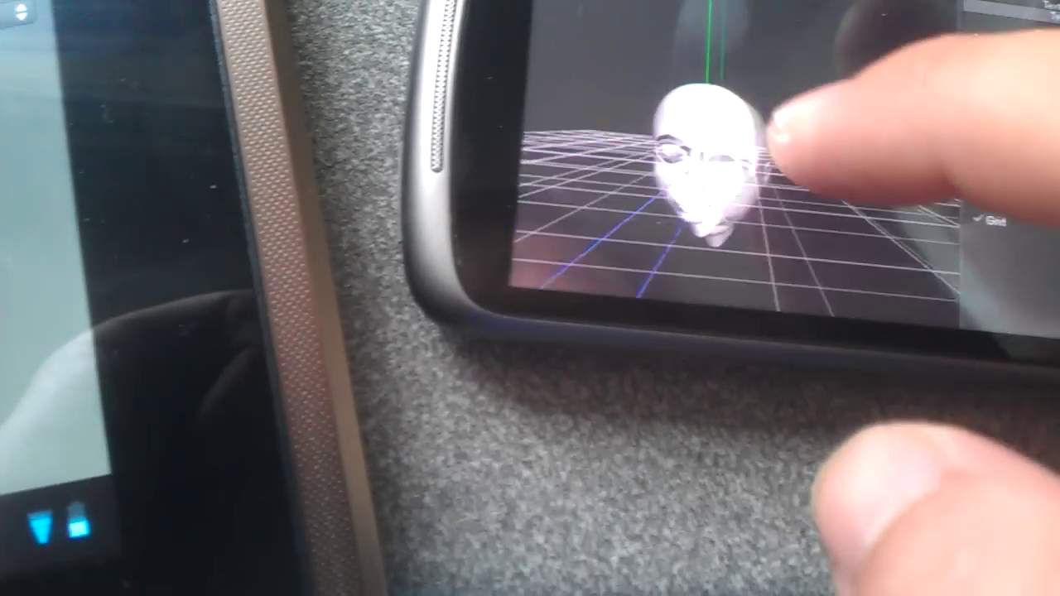
drag(729, 74, 828, 130)
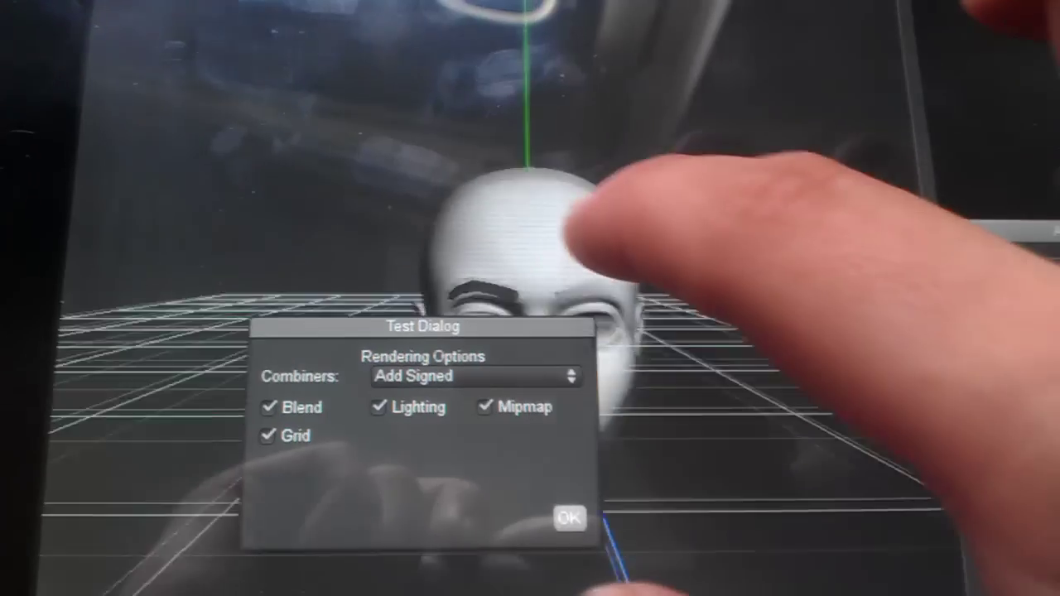
Orbit the head on the tablet from a top view to a front view, grid edge-on.
mouse_move(654, 447)
mouse_down()
mouse_move(505, 215)
mouse_move(580, 348)
mouse_up()
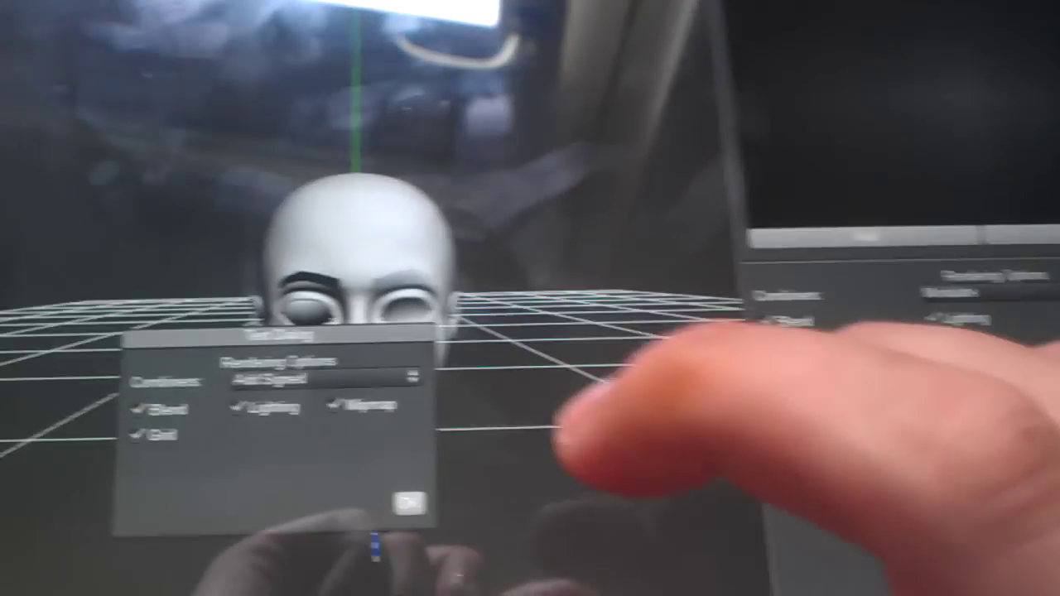